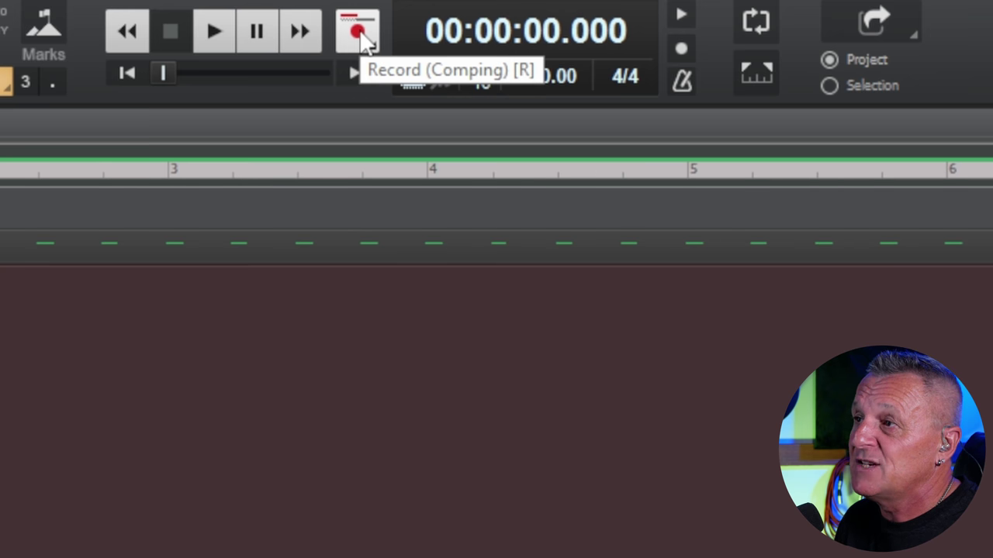
- Set the record mode to Comping and record a first take of a little over two bars on the Guitar track
right_click(365, 40)
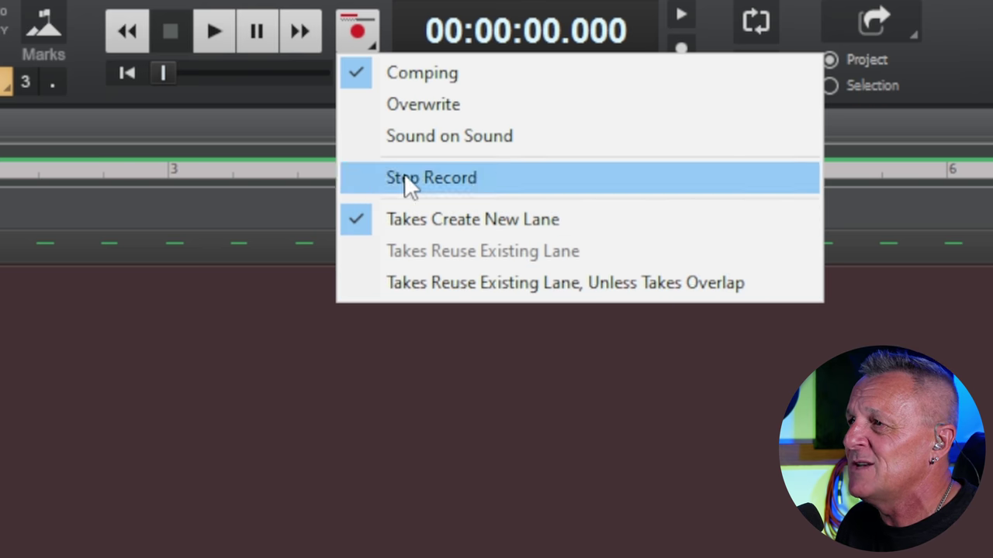
click(434, 73)
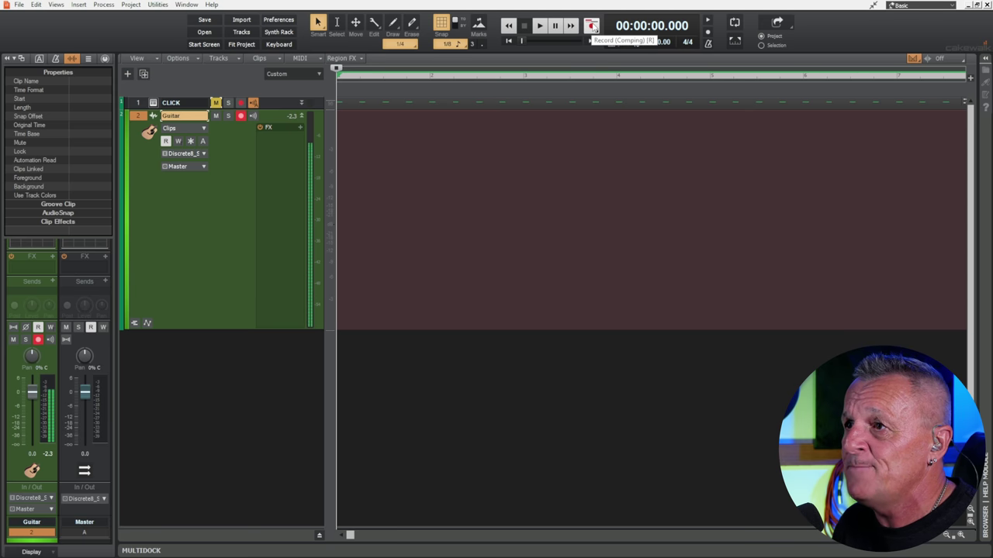
click(591, 26)
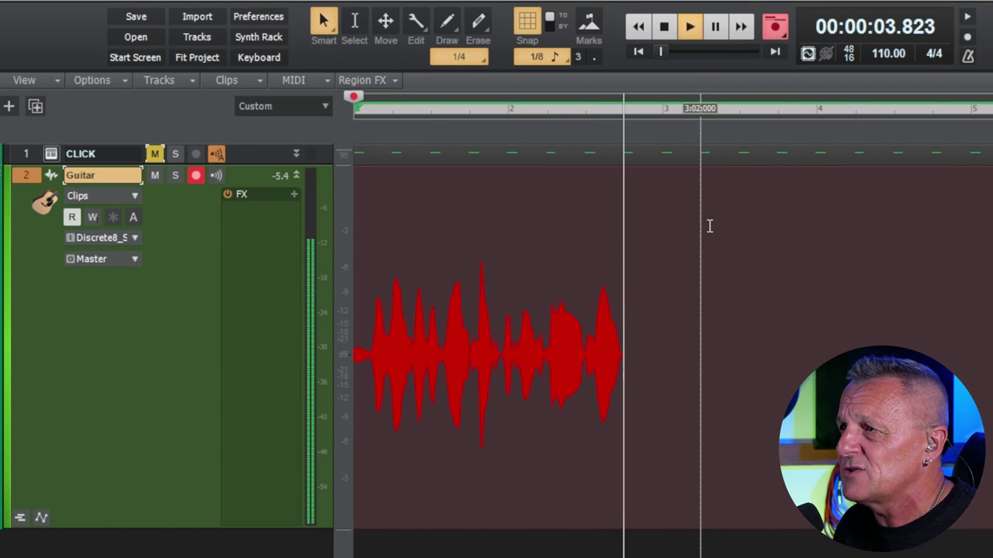
click(663, 27)
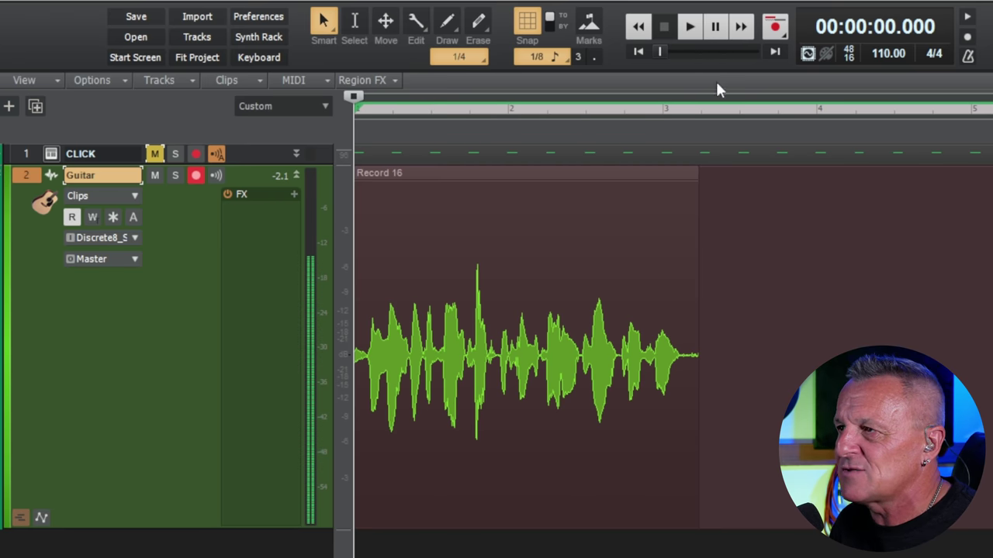
- Record two more takes of similar length over the first one on the Guitar track
click(774, 27)
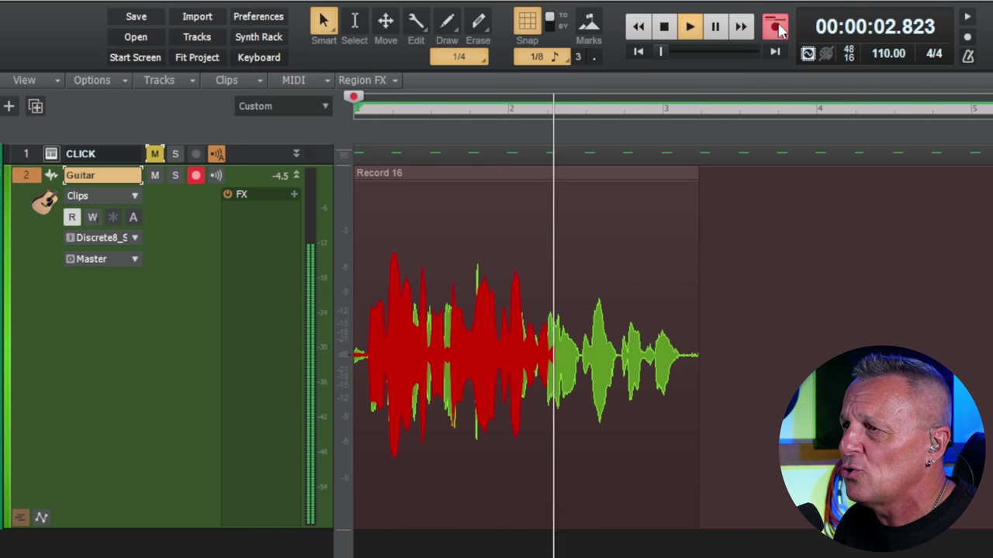
click(666, 27)
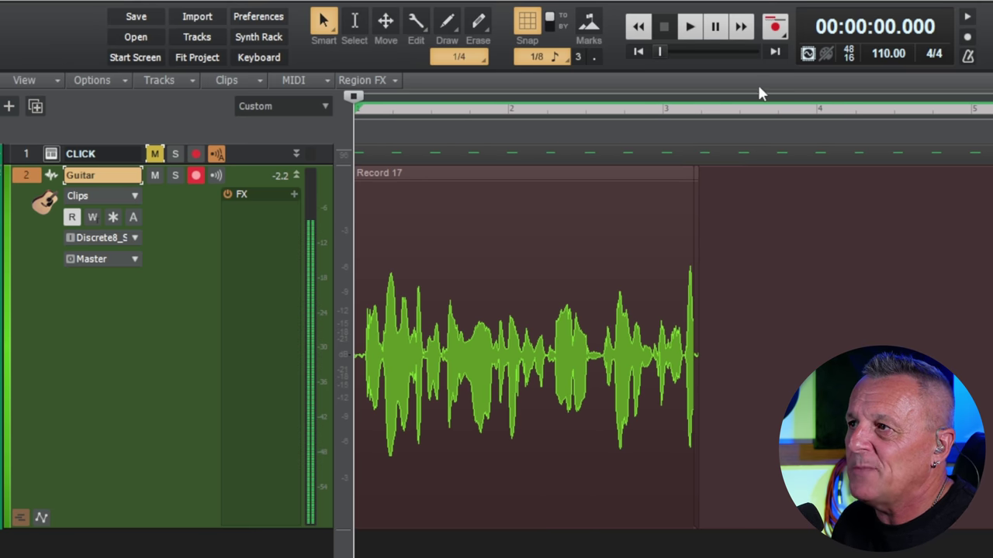
click(775, 29)
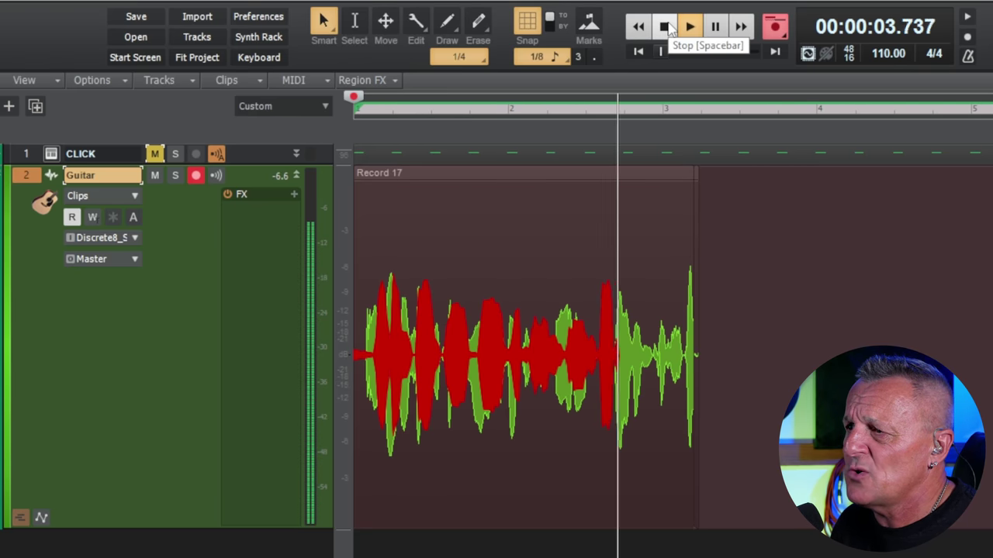
click(666, 27)
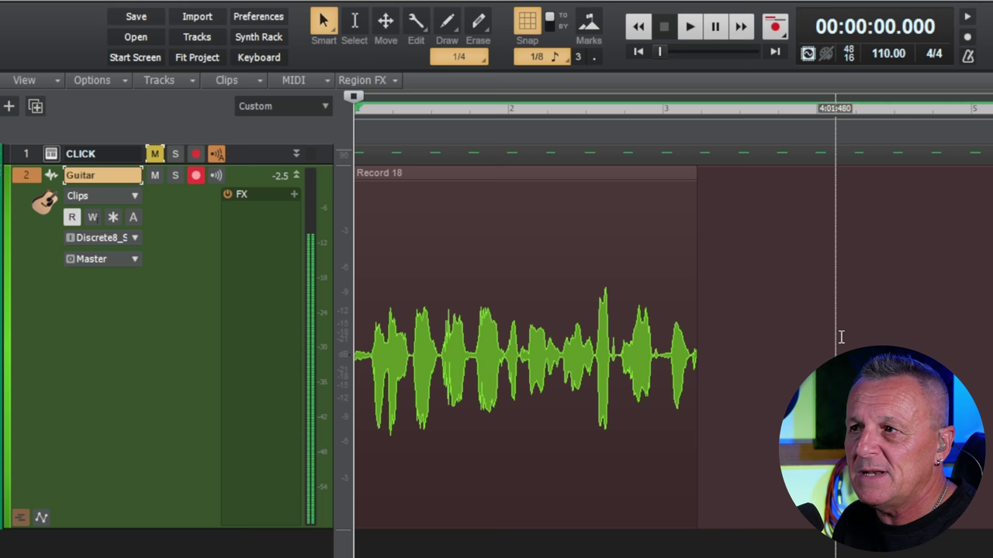
- Play back the latest guitar take and expand the Guitar track's take lanes
key(space)
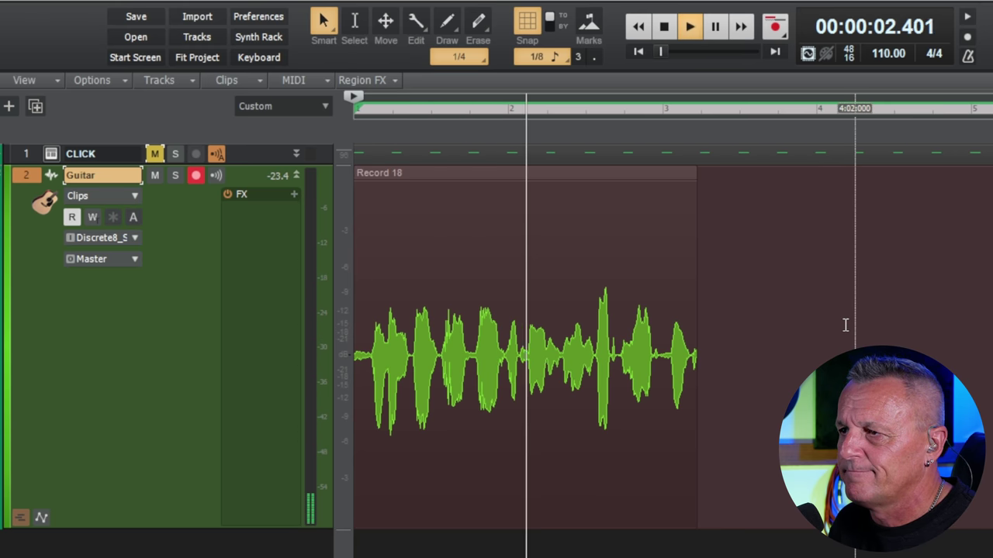
key(space)
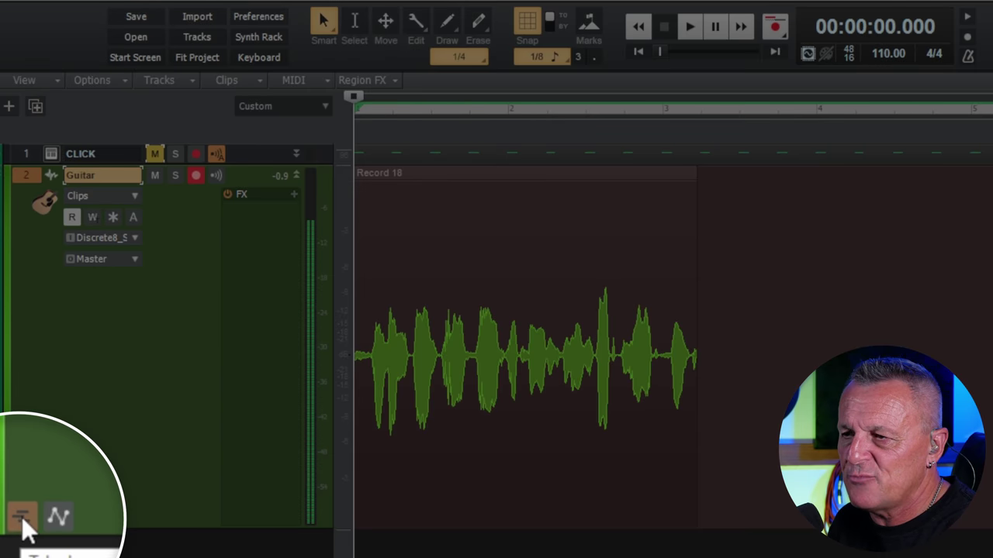
click(22, 517)
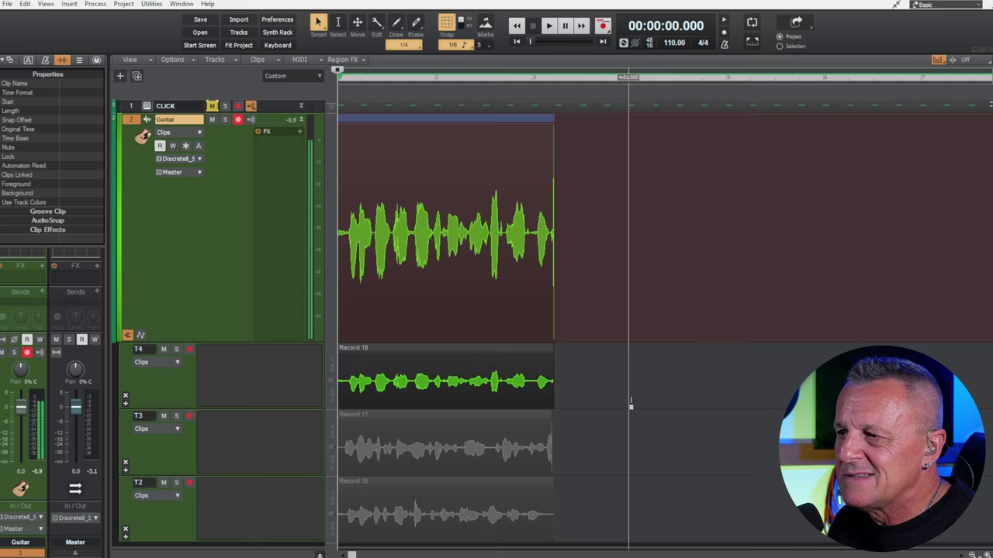
scroll(630, 403, down, 1)
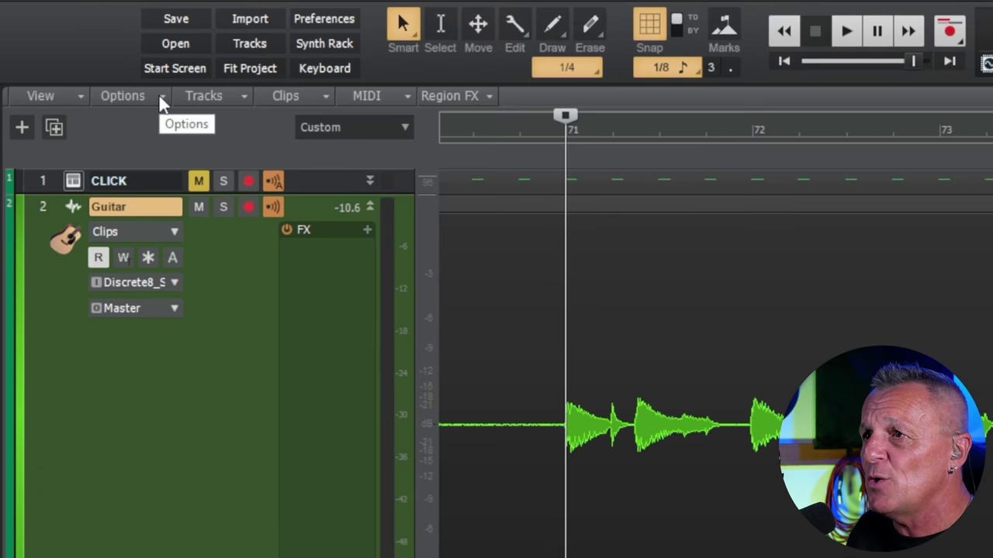
- Turn on the Auto Crossfade option for the tracks
click(197, 59)
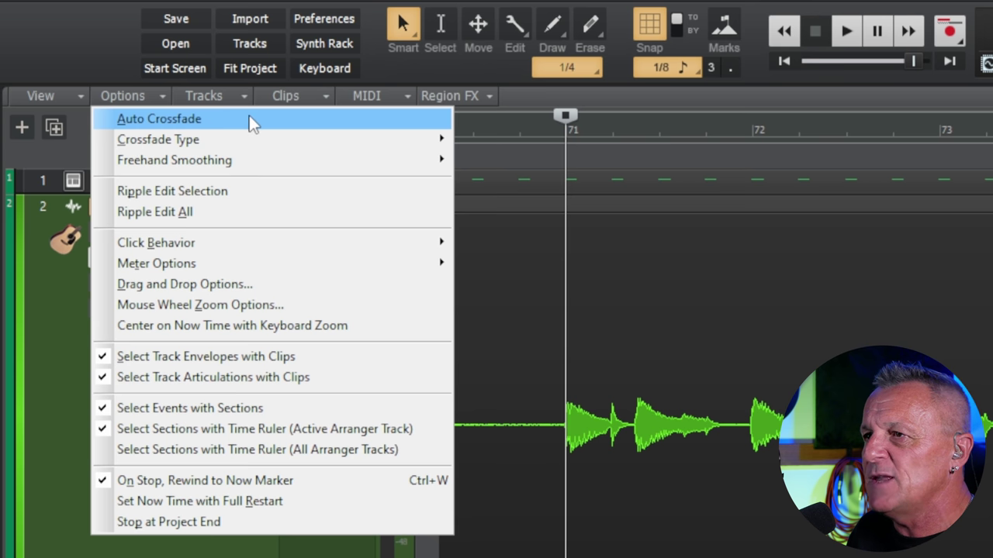
click(252, 124)
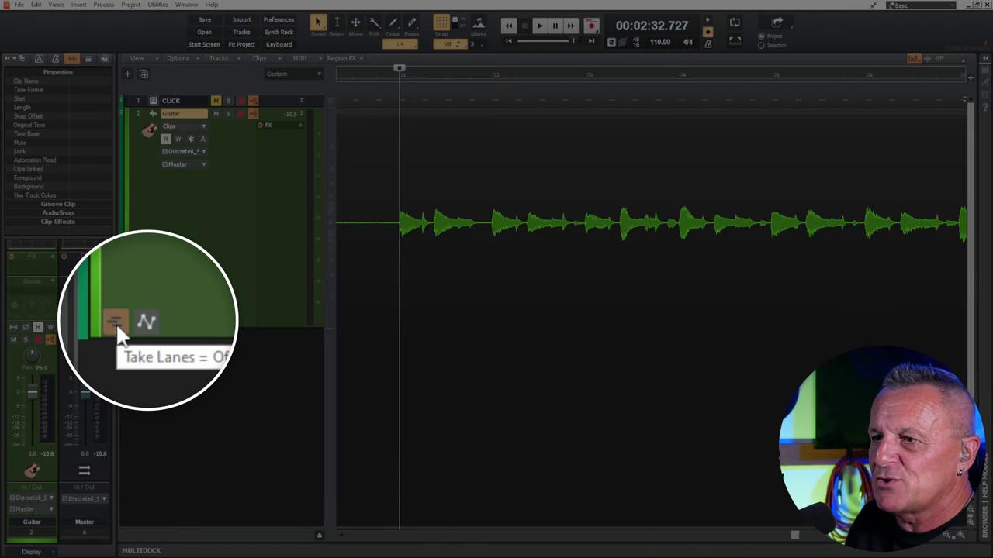
- Show the Guitar track's take lanes and choose the bright green swatch as its track color
click(134, 321)
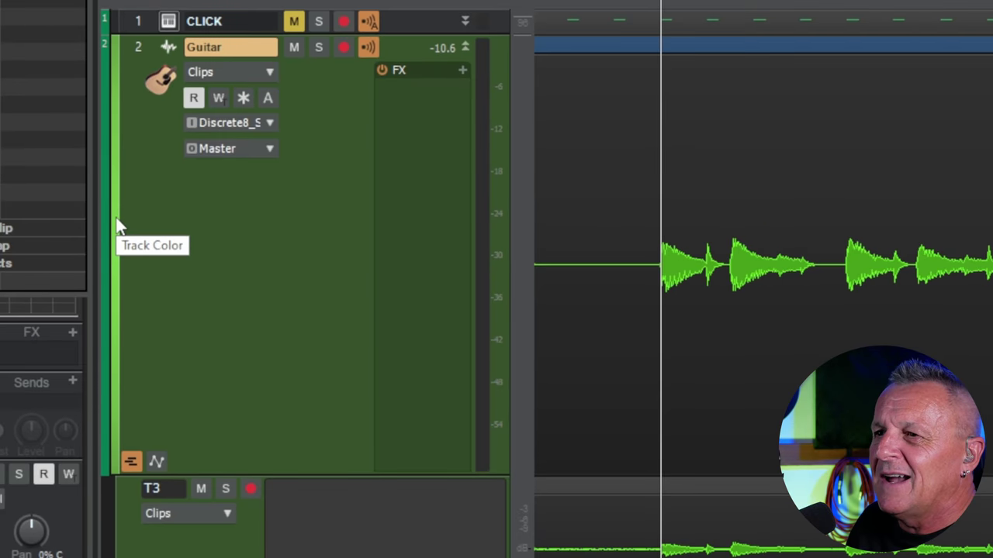
click(117, 221)
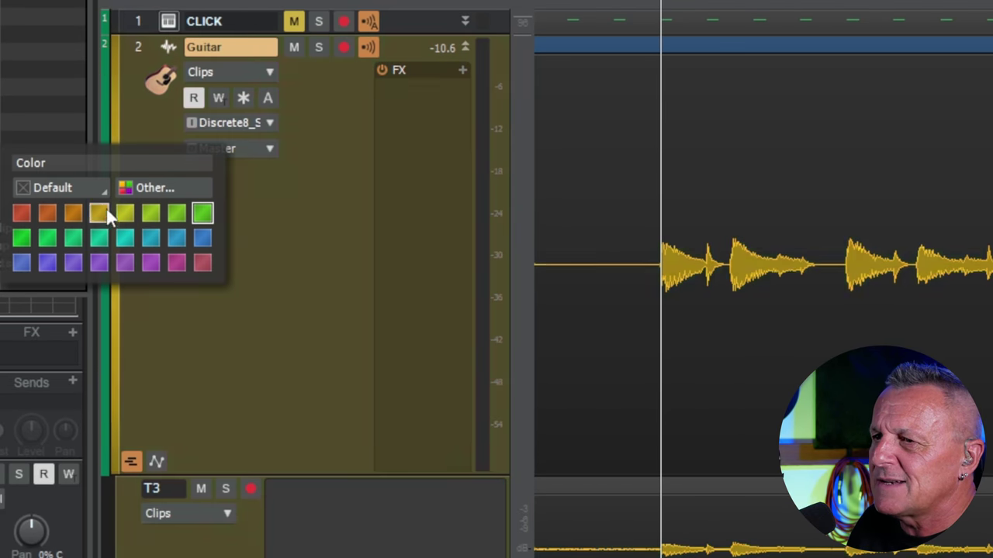
click(202, 212)
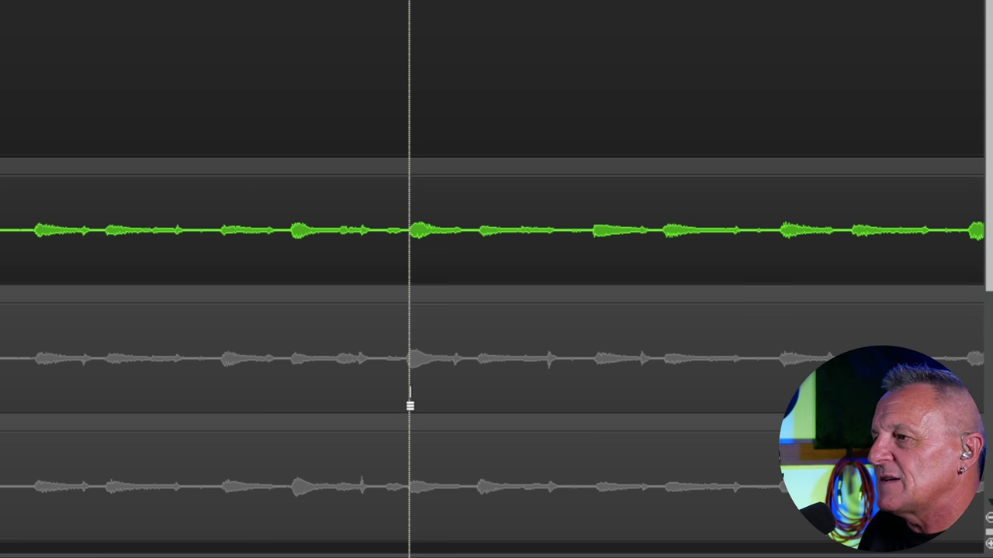
- Swipe-comp bar 74 from take lane T2 into the Guitar comp and play the result from bar 73
drag(410, 403, 592, 405)
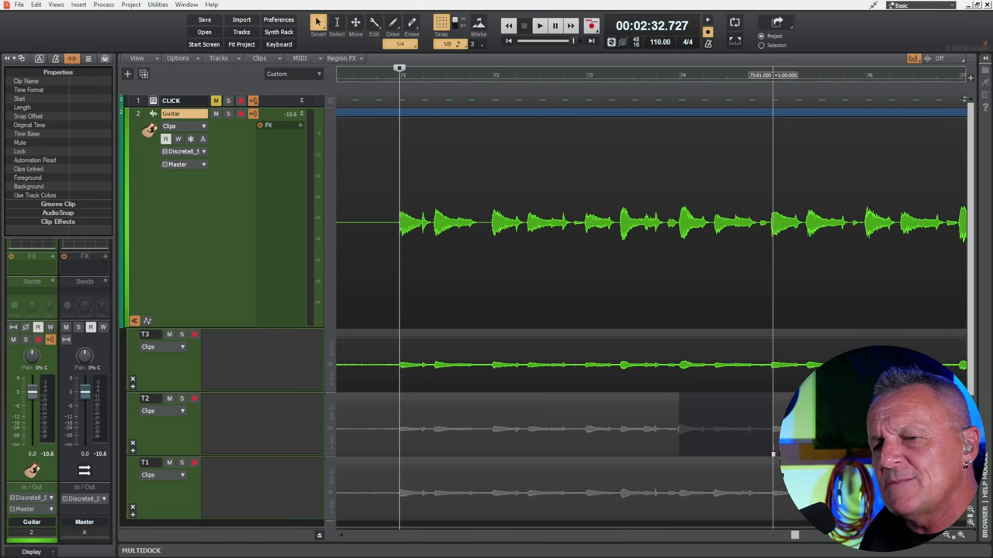
click(773, 456)
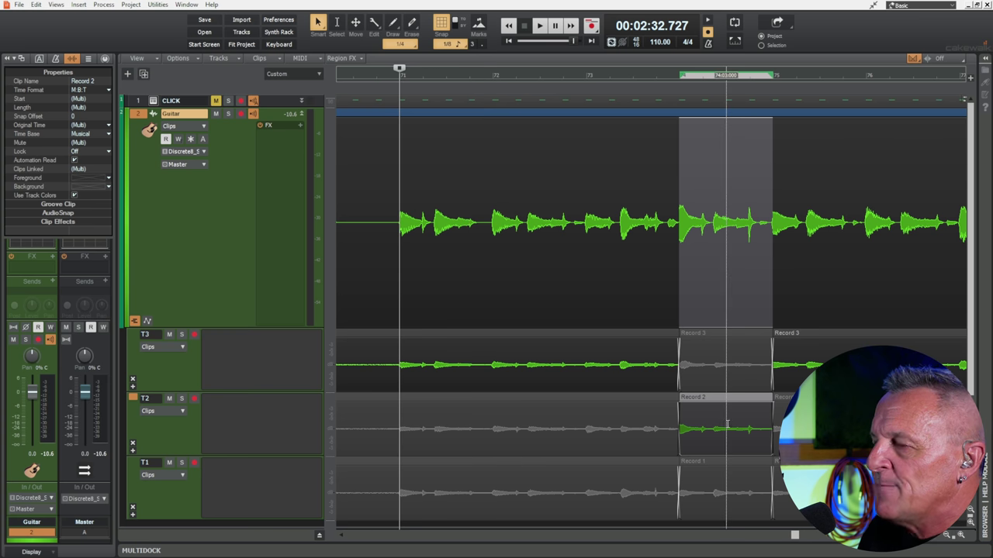
click(585, 75)
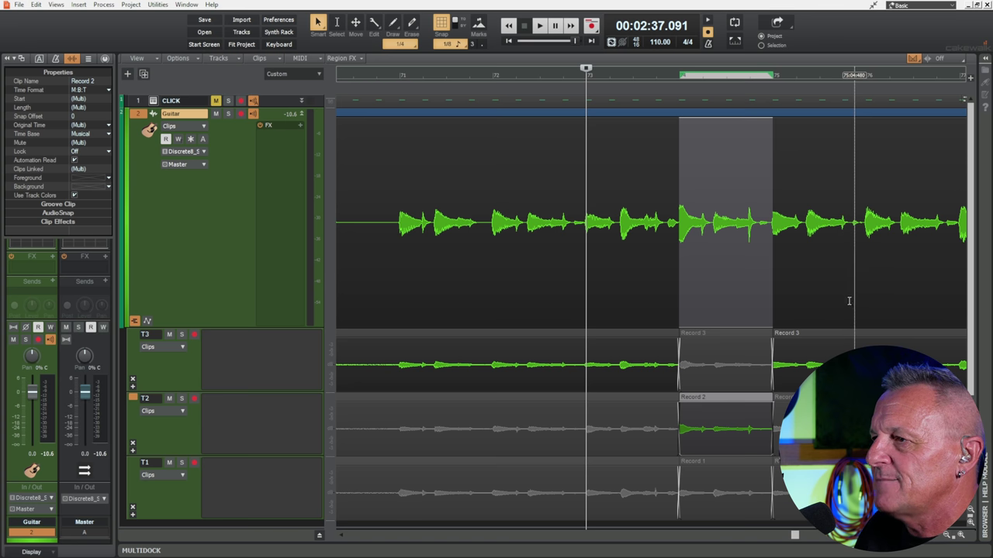
key(space)
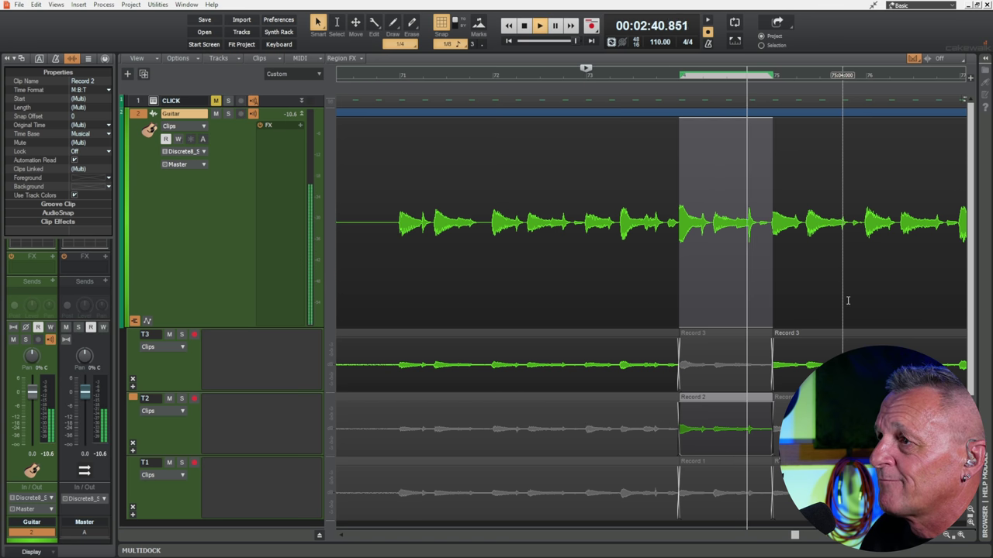
key(space)
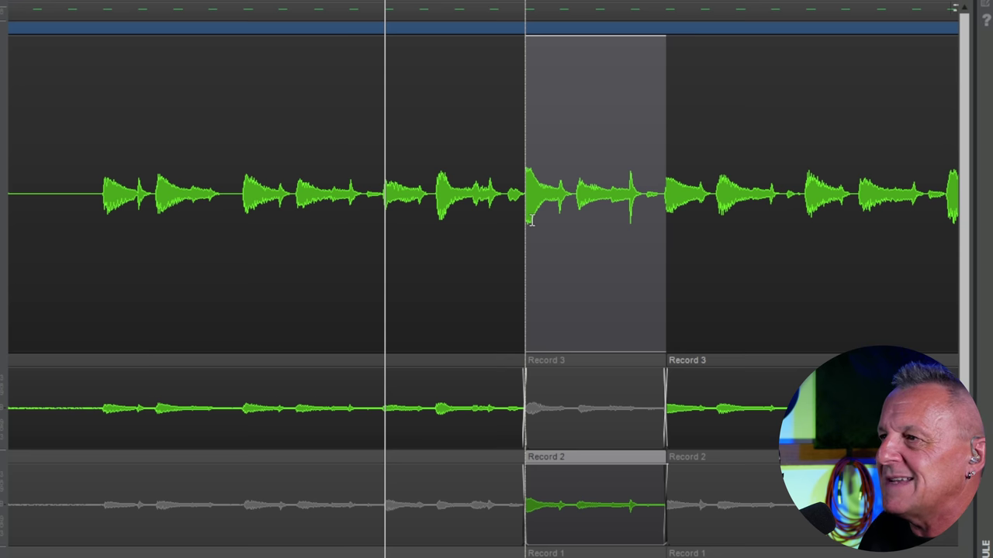
- With snapping off, shift both crossfaded boundaries of the T2 comp section slightly earlier and audition the transitions
key(n)
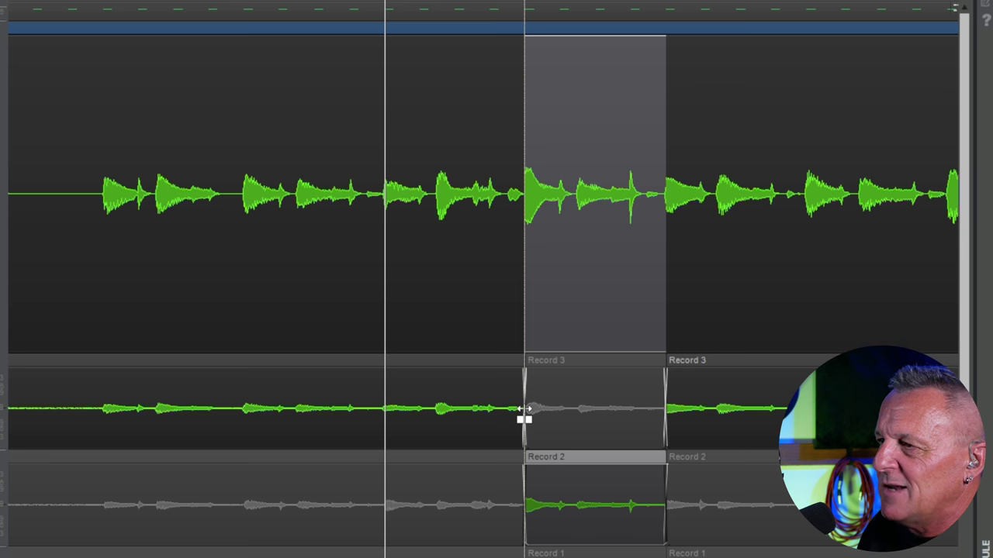
drag(524, 419, 521, 420)
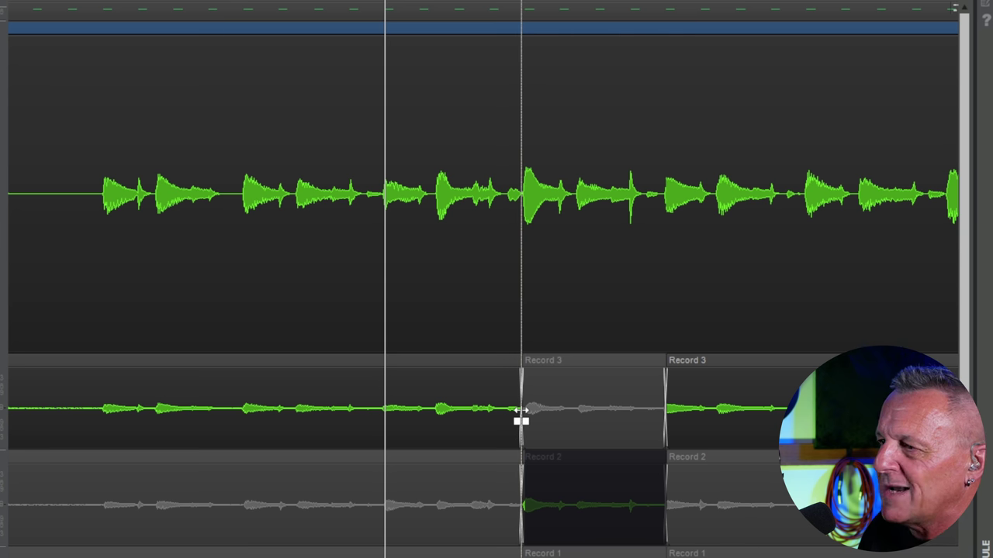
drag(521, 419, 523, 419)
drag(663, 410, 662, 411)
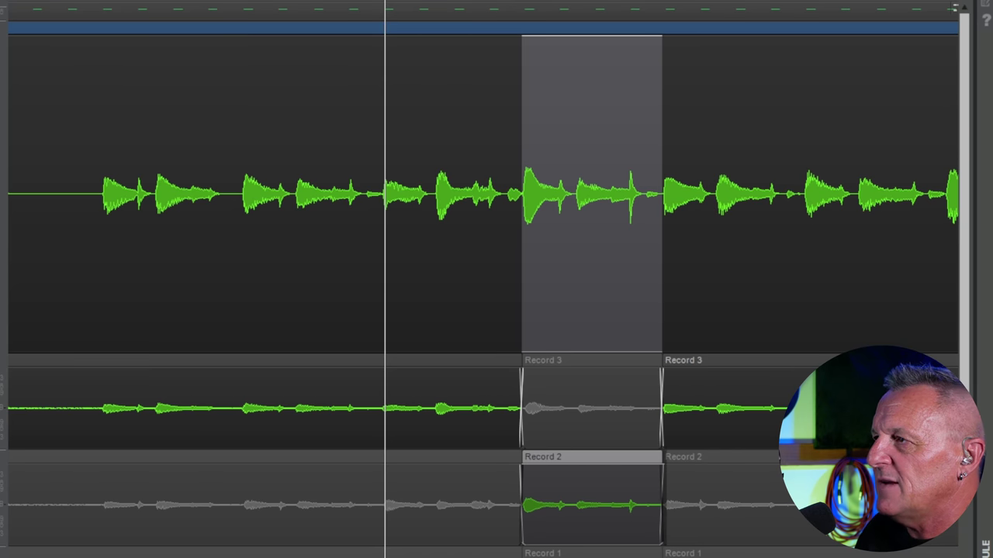
key(space)
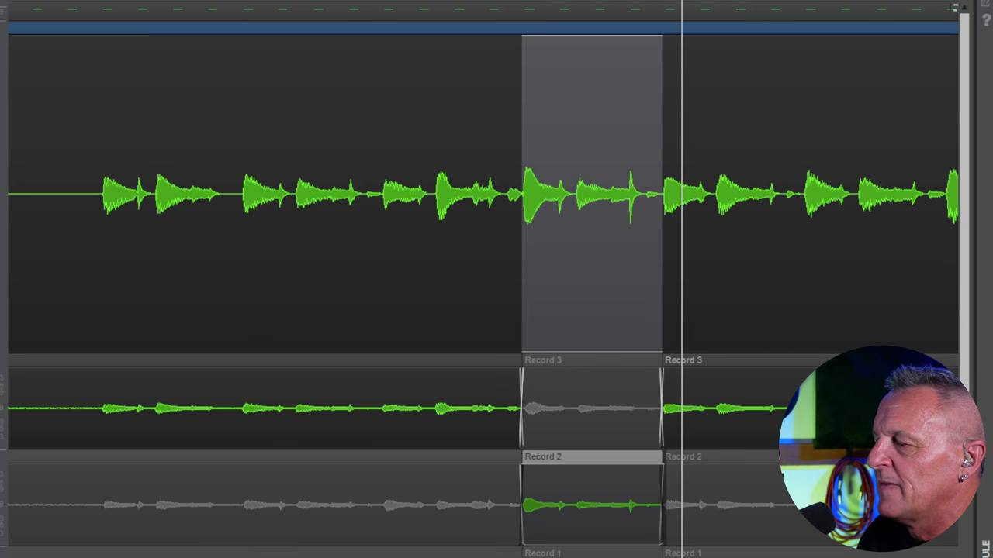
key(space)
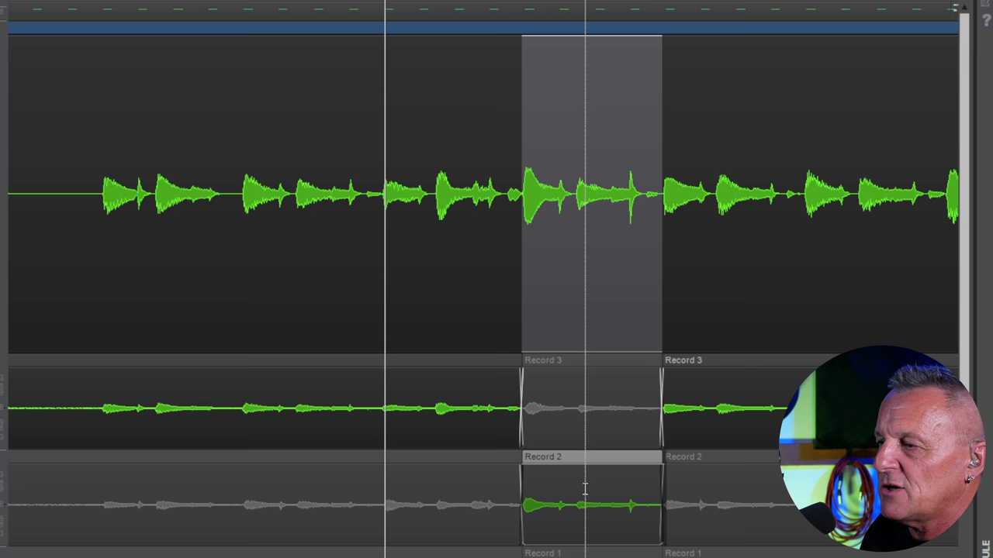
- Lower the clip gain of the active Record 2 section in lane T2 slightly and play back from before it
key(ctrl)
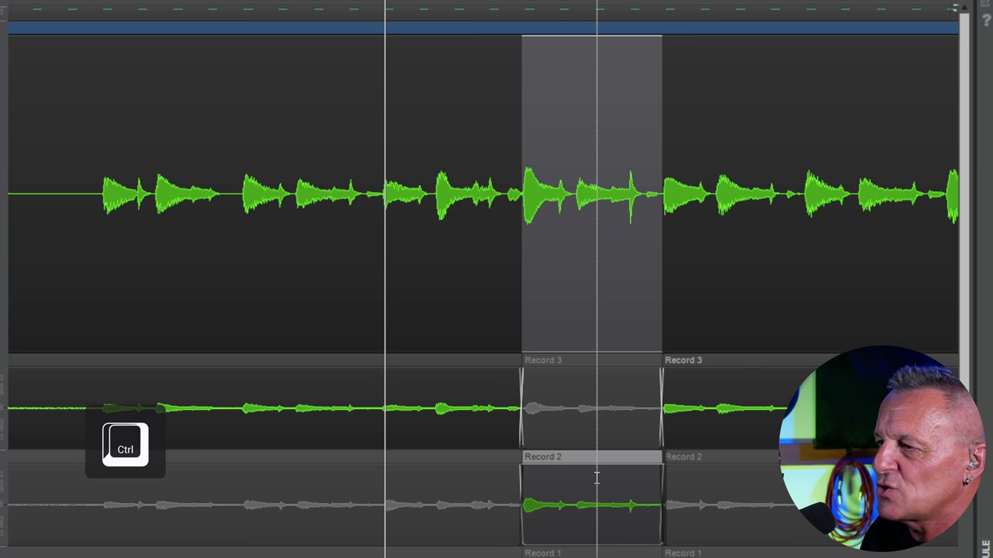
drag(596, 478, 599, 481)
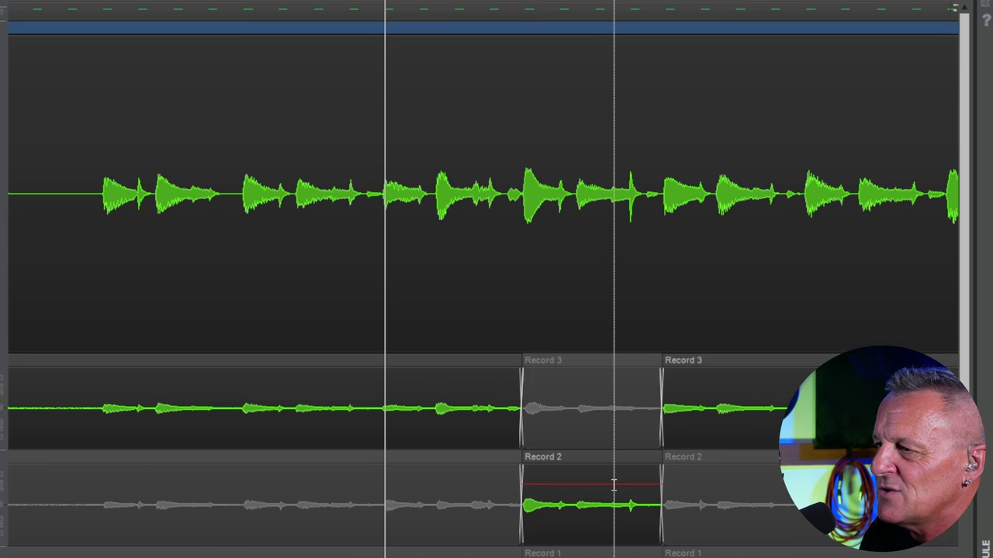
drag(614, 484, 616, 490)
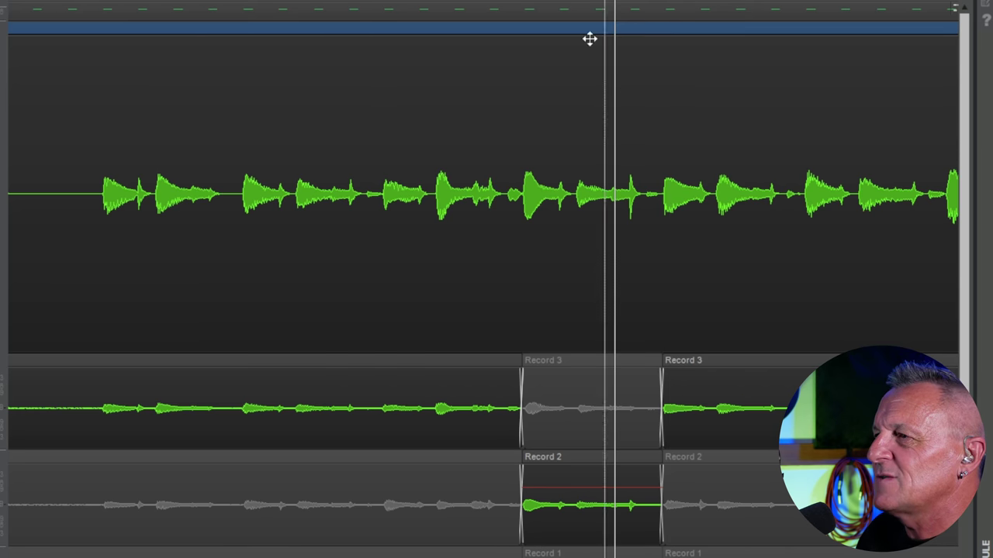
click(415, 38)
key(space)
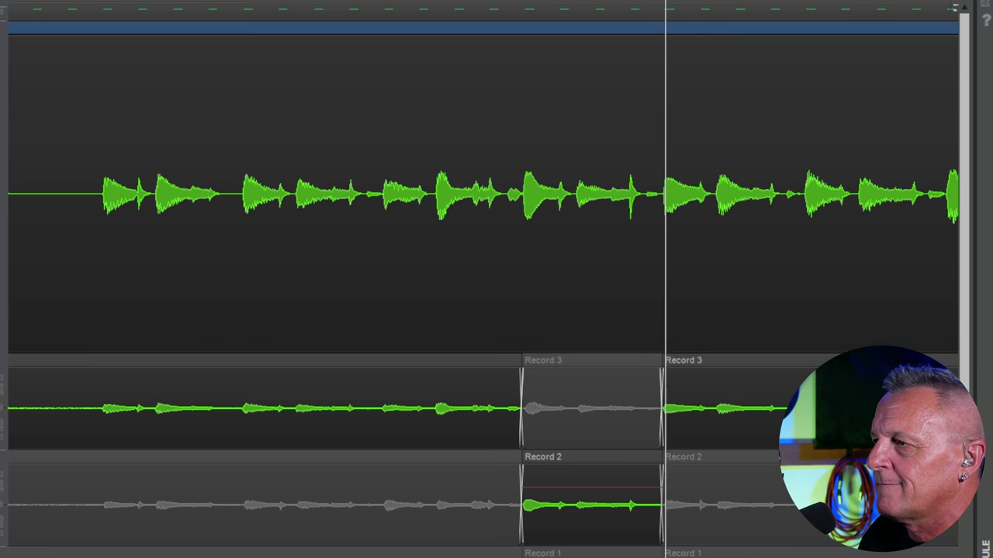
key(space)
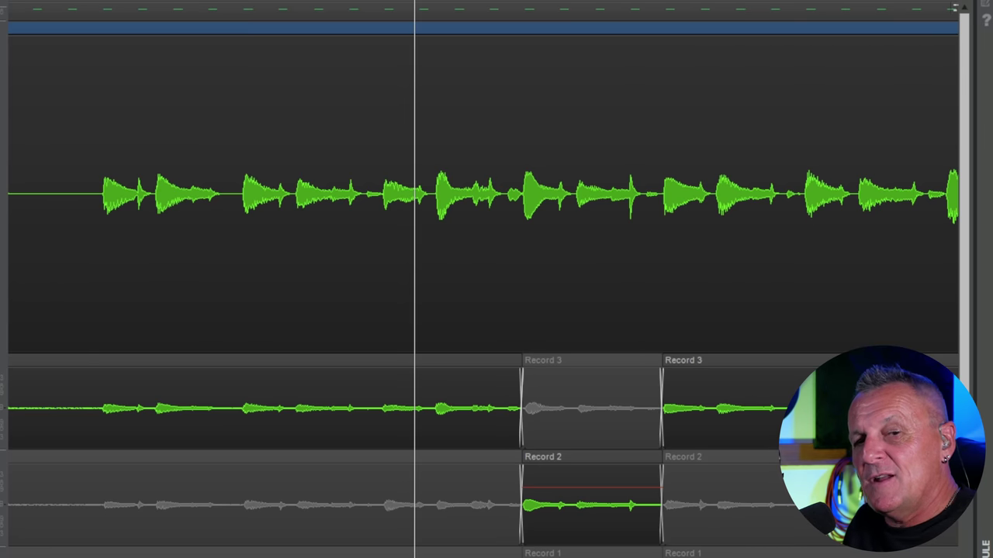
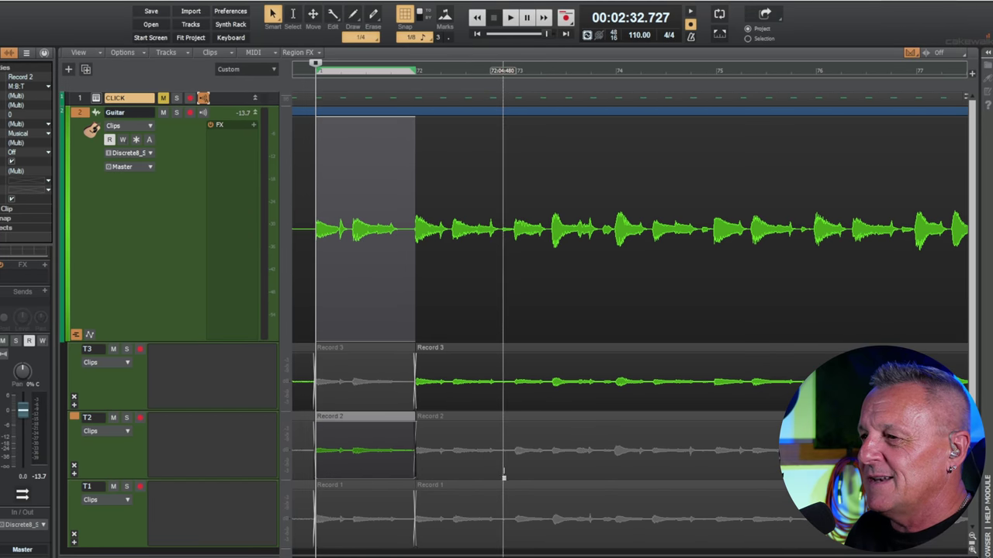
- Swipe-comp bar 73 from take lane T2 and bar 75 from take lane T1 into the Guitar comp
drag(513, 474, 616, 477)
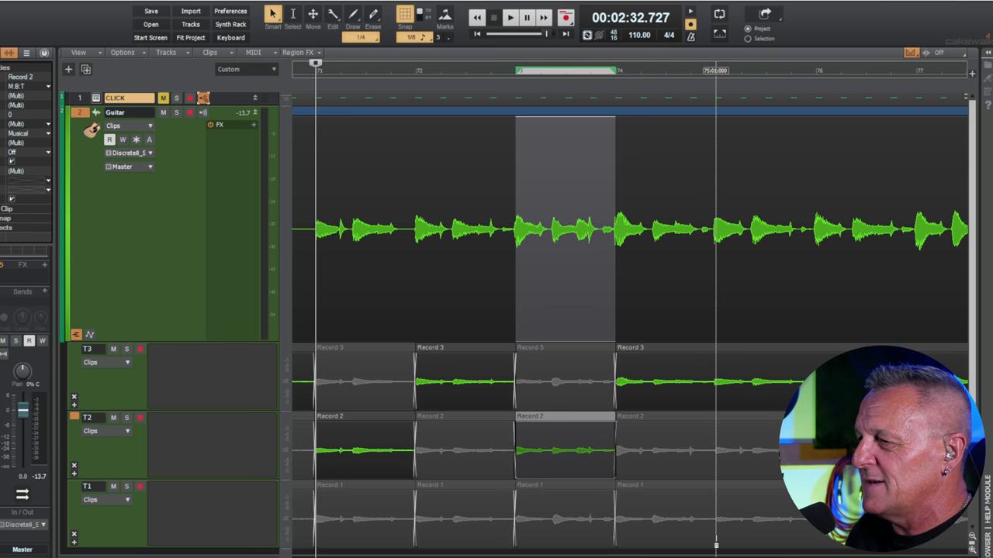
click(716, 540)
drag(815, 543, 815, 543)
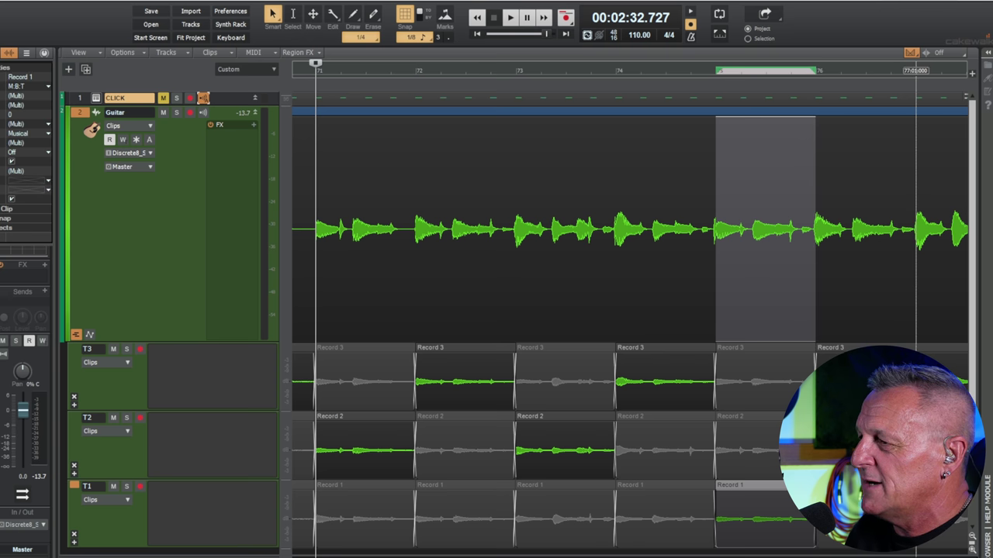
- Swipe-comp bar 76 from take lane T2 into the Guitar comp
drag(818, 450, 914, 450)
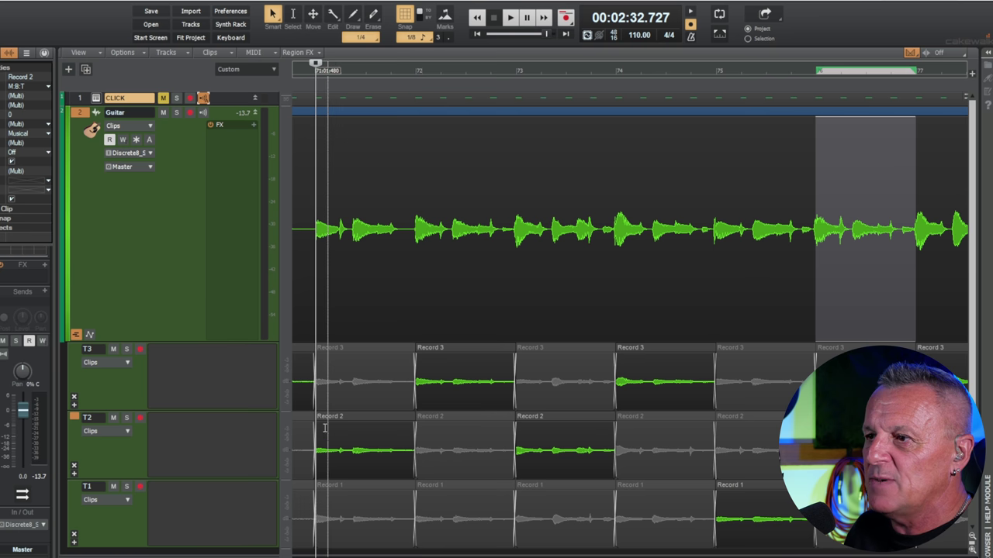
- Loop bar 71 in speed comping, audition its takes across the lanes and promote Record 1 from lane T1 into the Guitar comp
click(352, 418)
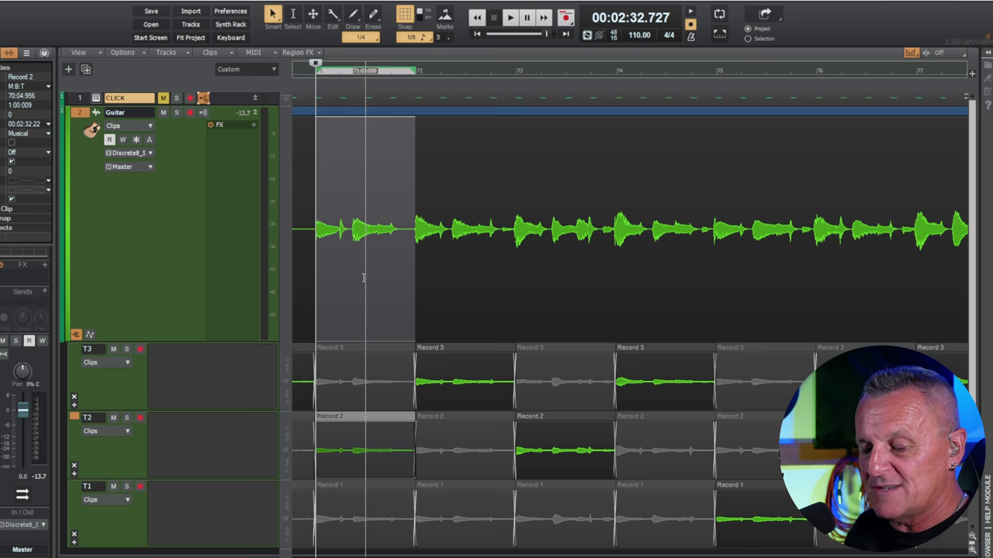
key(shift+space)
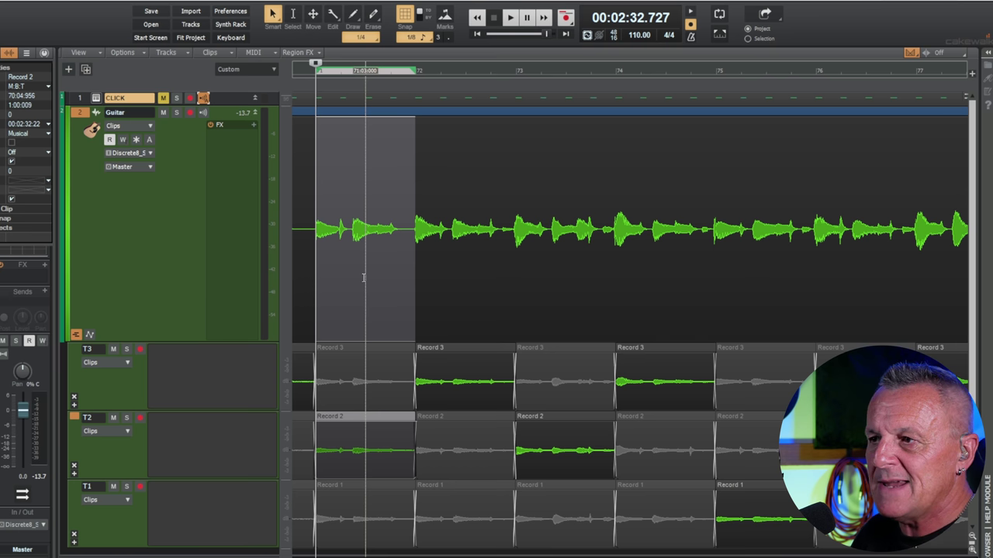
key(space)
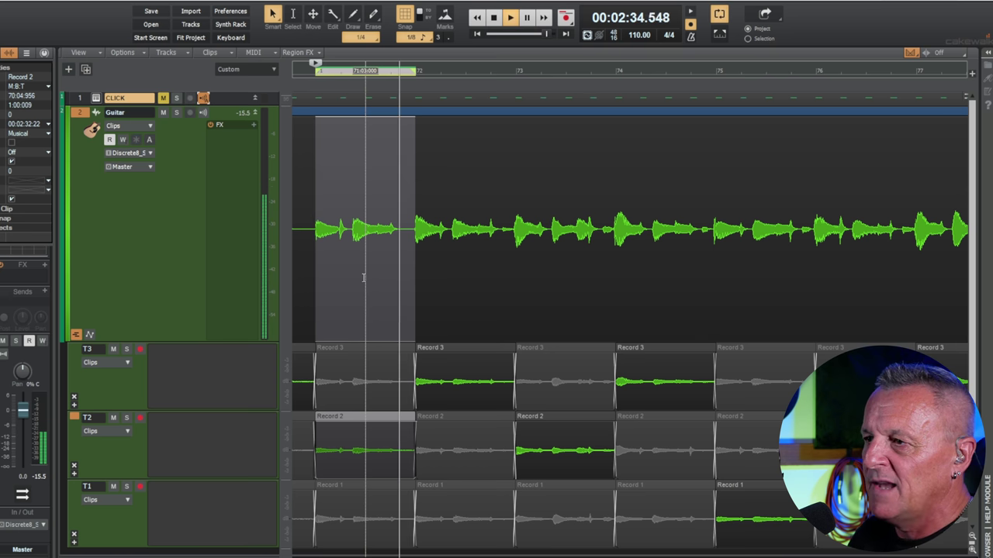
click(362, 278)
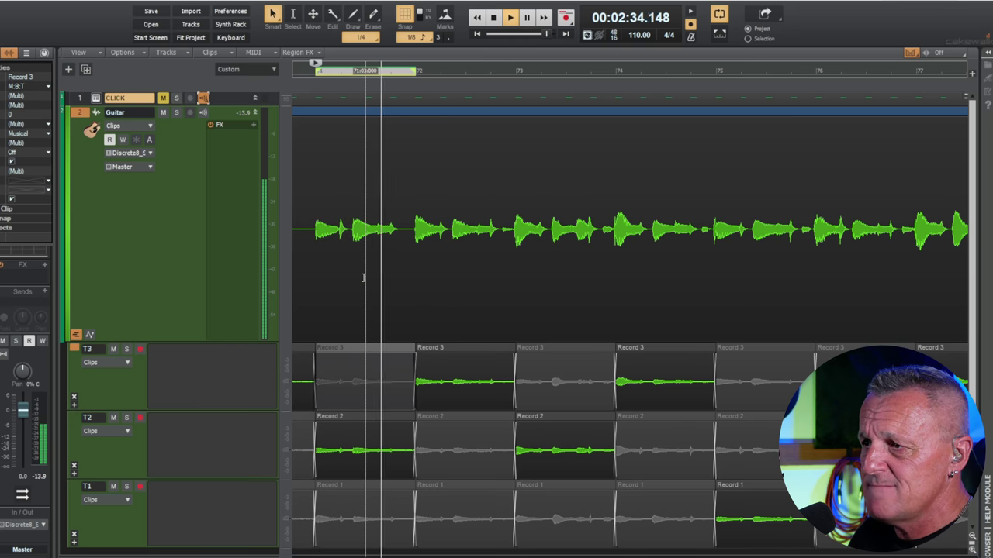
click(363, 278)
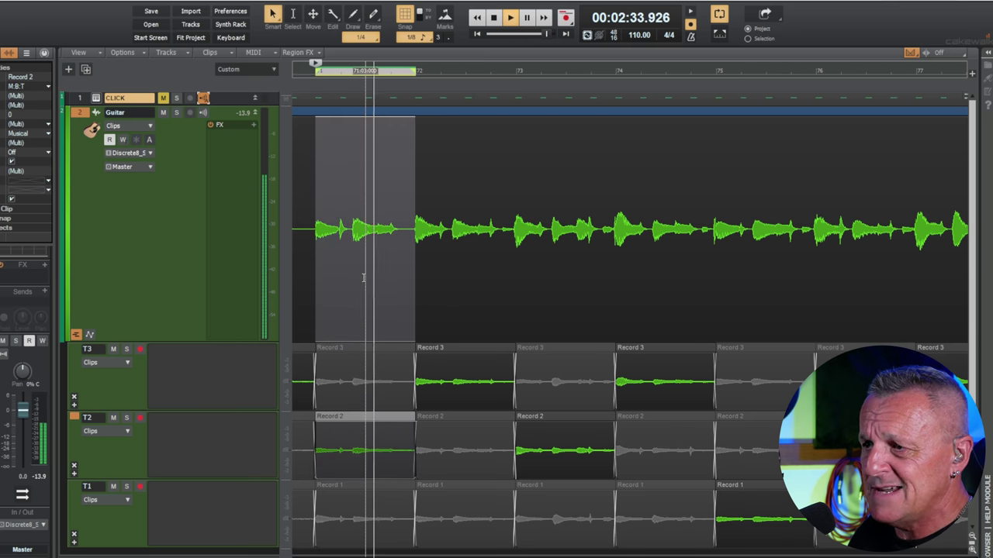
click(362, 278)
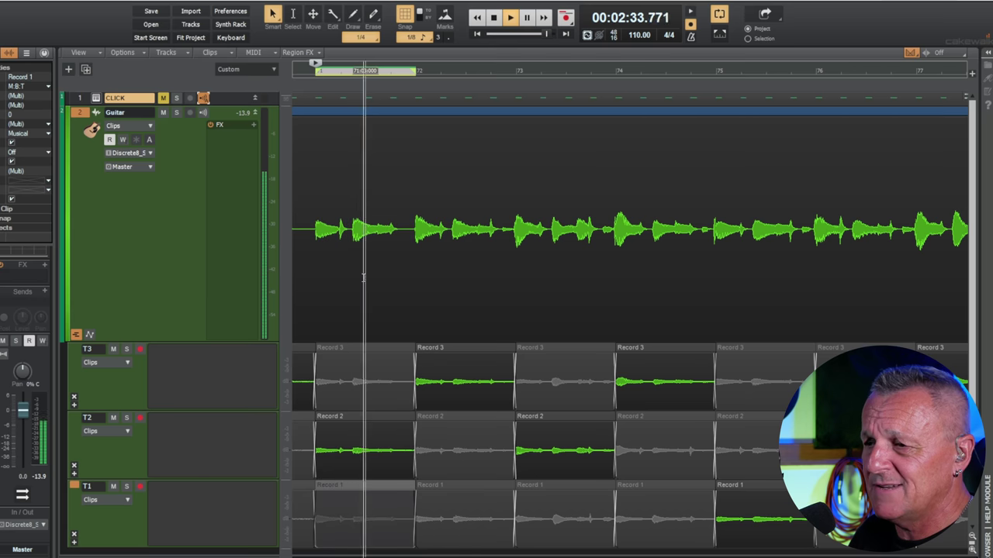
click(363, 278)
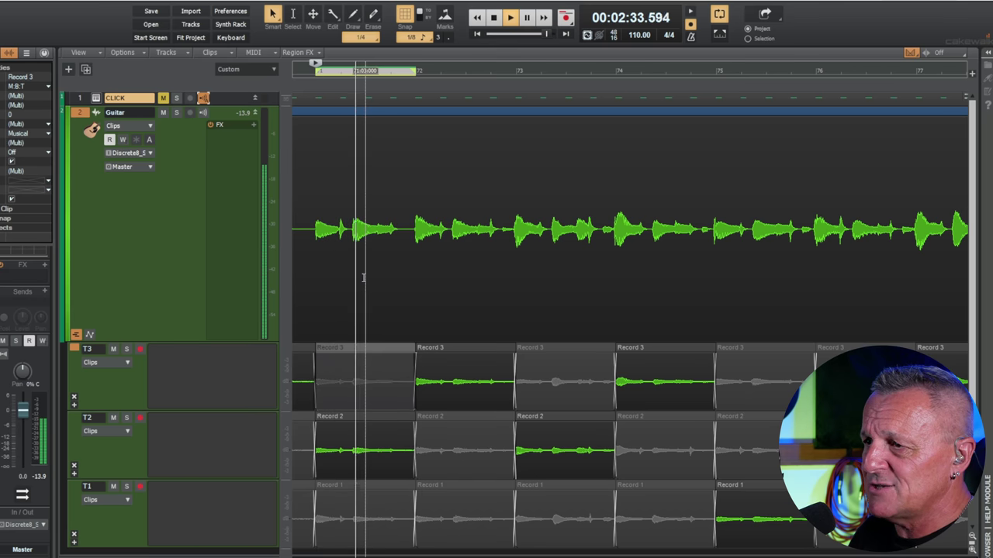
click(363, 277)
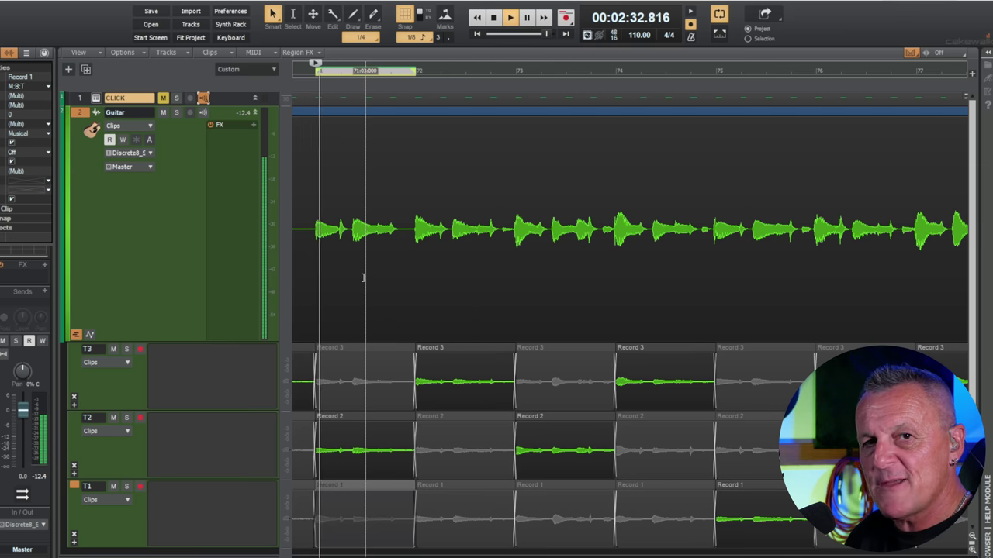
key(Return)
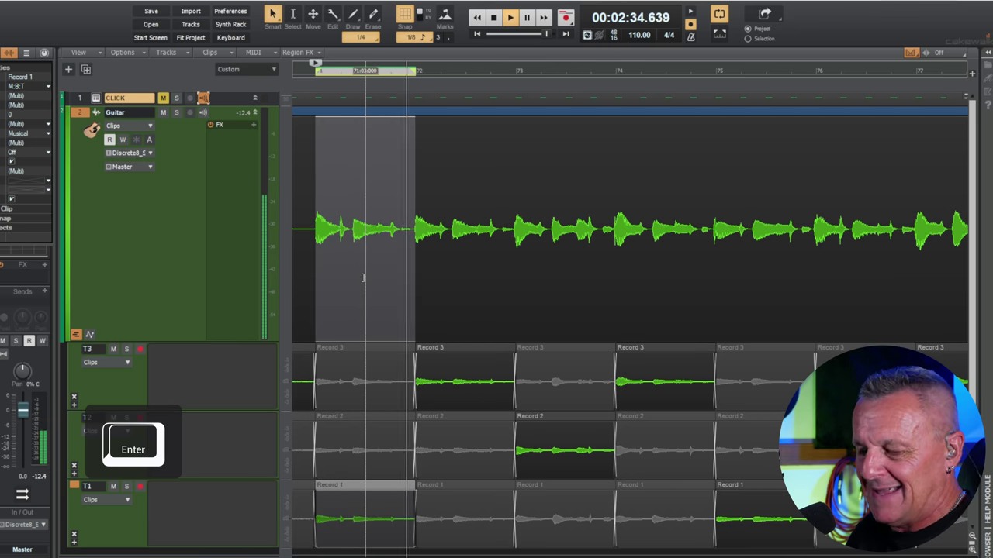
key(space)
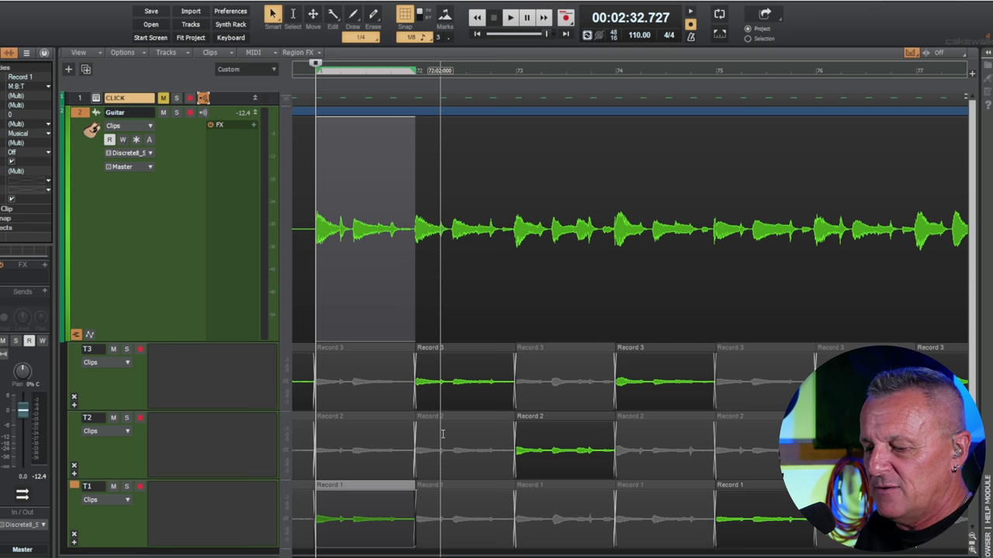
- Restart the looped audition of bar 71, compare its takes and promote Record 2 from lane T2 into the comp
key(space)
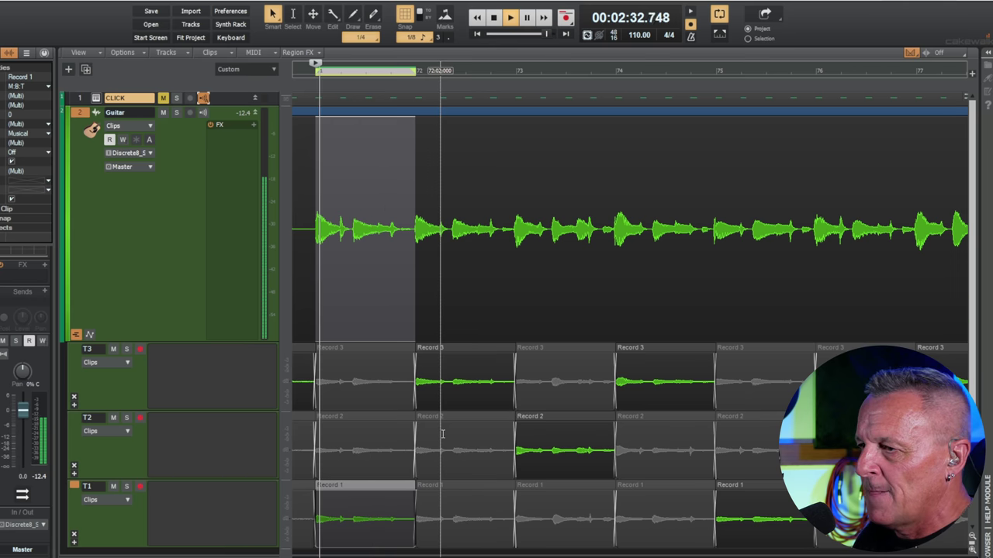
key(Up)
key(Up)
key(Down)
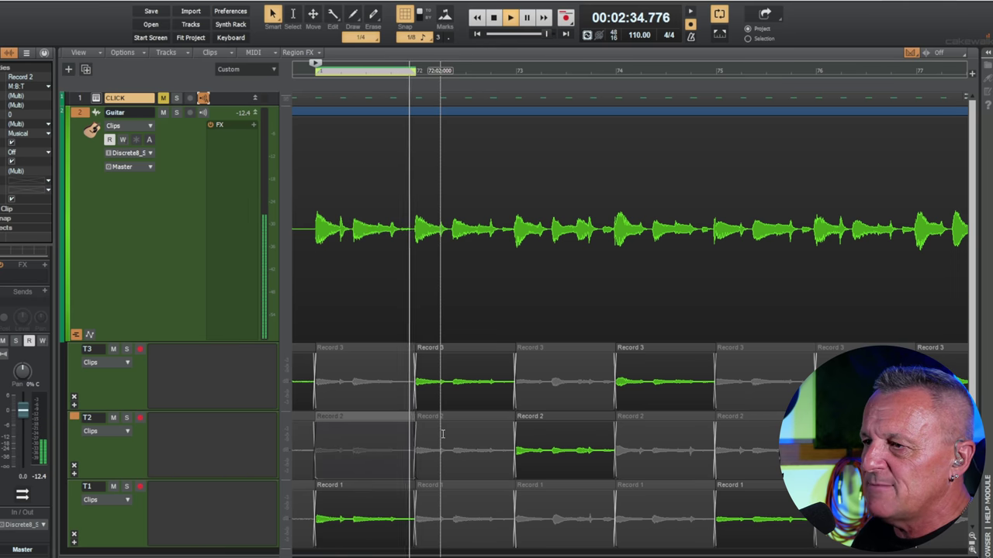
key(Return)
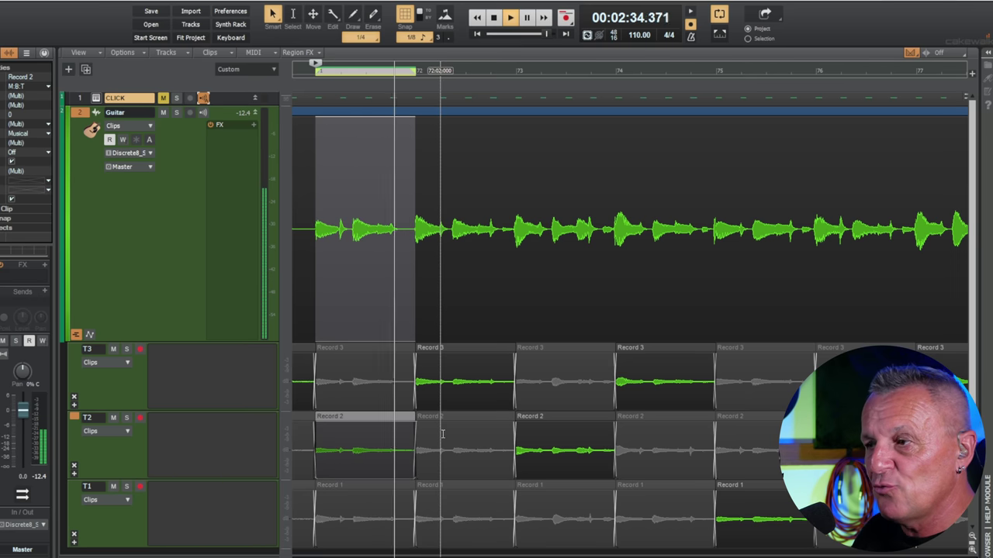
- Advance the looped audition through bar 72 on lane T3 to bar 73, promote Record 1 from lane T1 there and stop playback
key(Right)
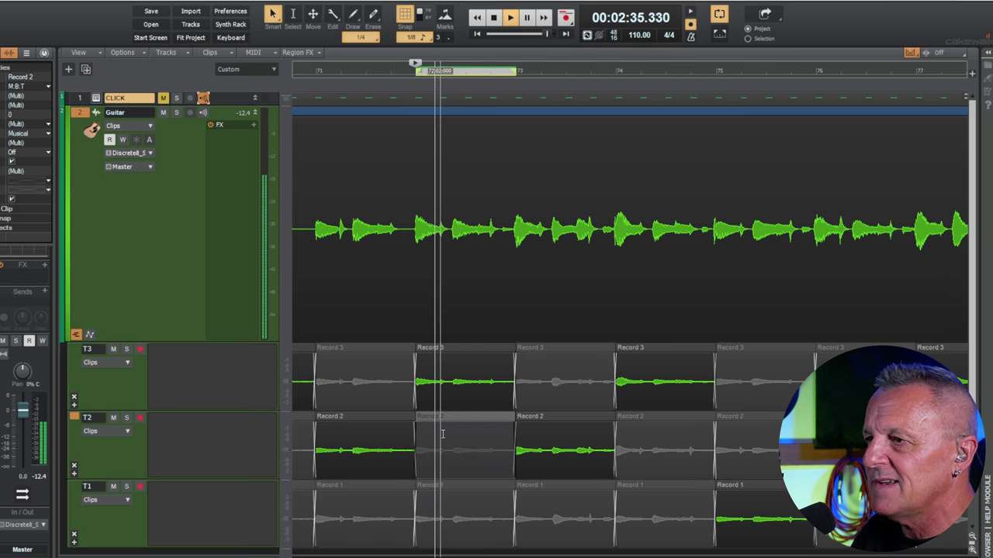
key(Up)
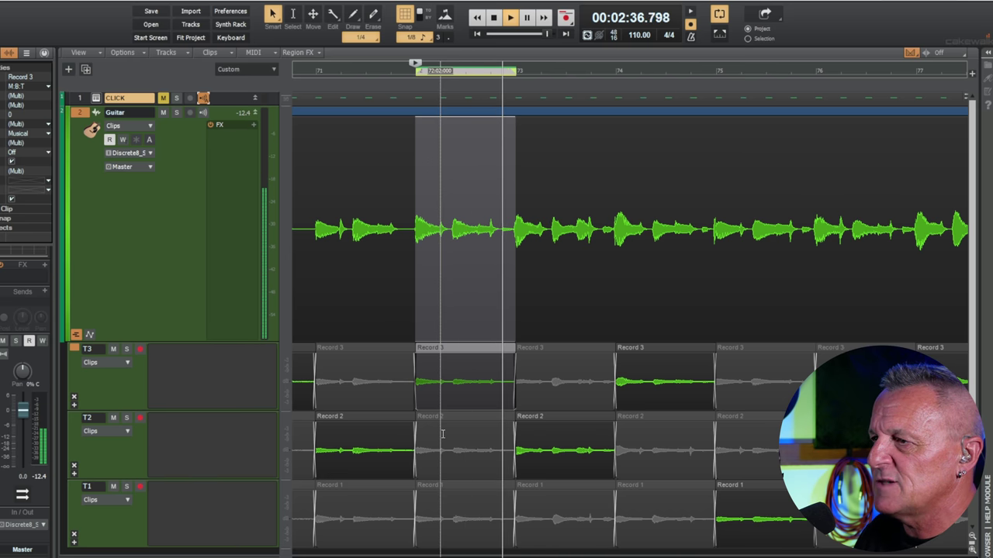
key(Right)
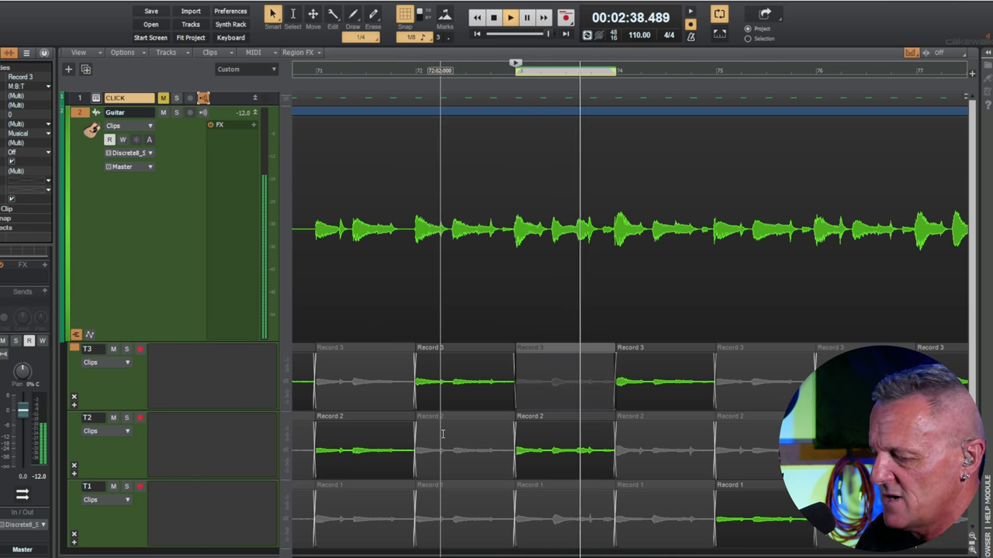
key(Down)
key(Down)
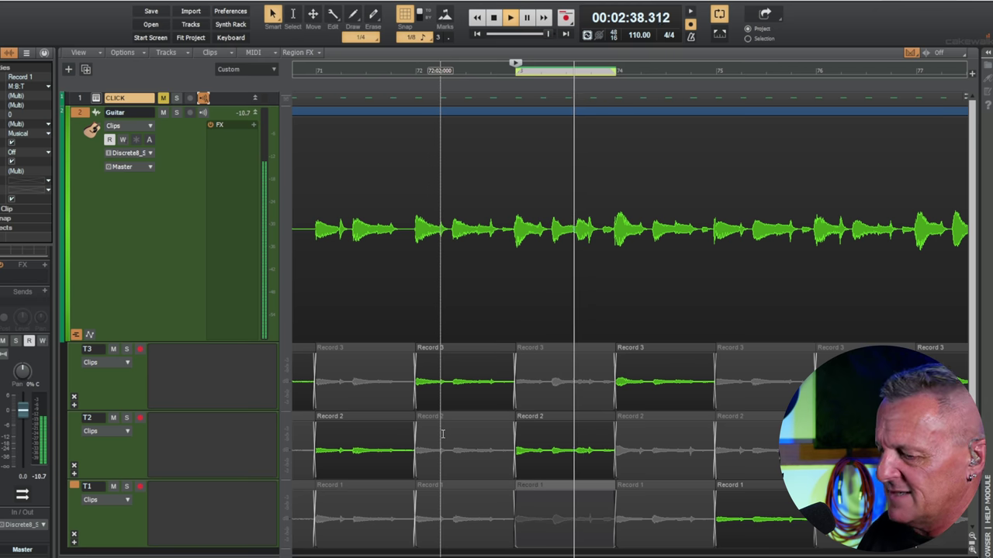
key(Return)
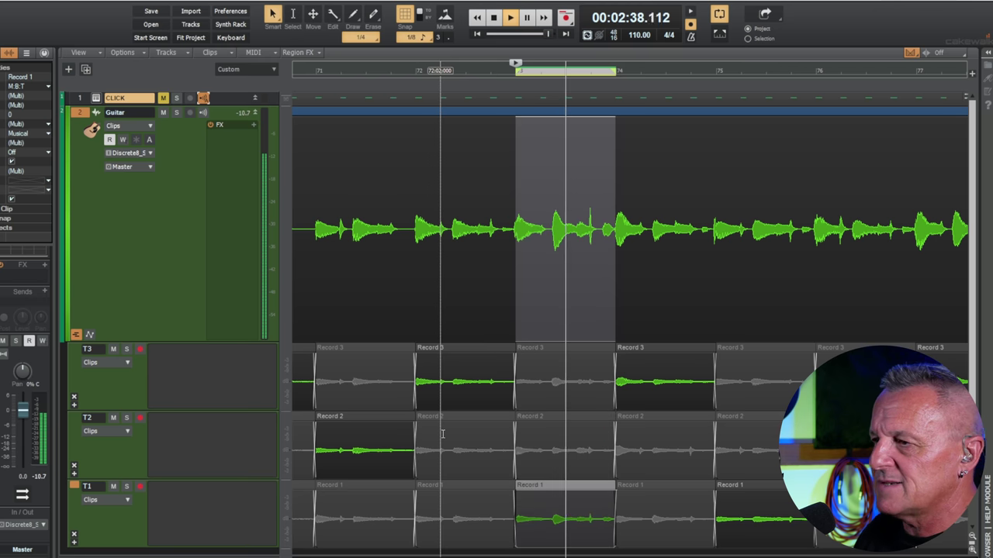
key(space)
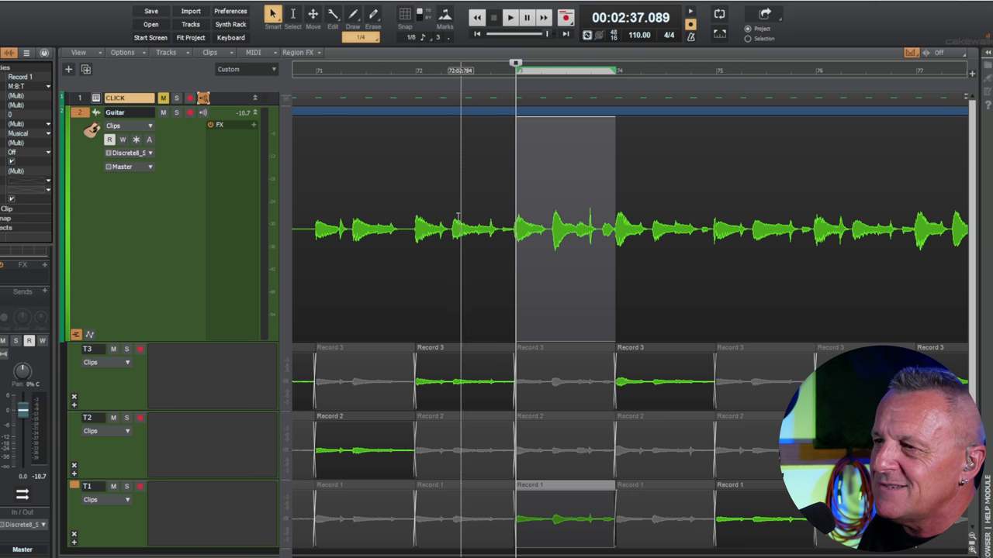
- With snapping off, shift the crossfaded comp boundaries at bars 72 and 73 slightly earlier
drag(414, 390, 412, 390)
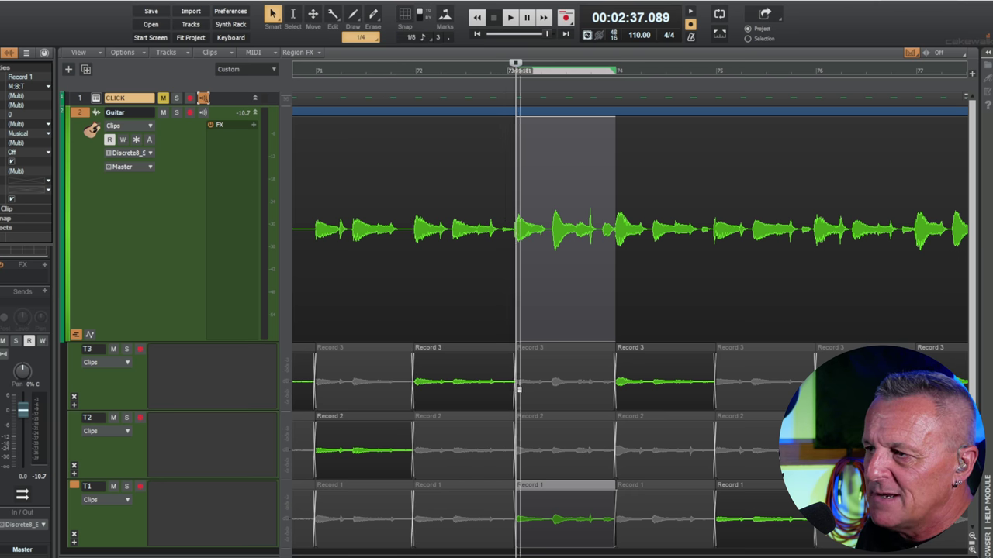
drag(515, 390, 614, 384)
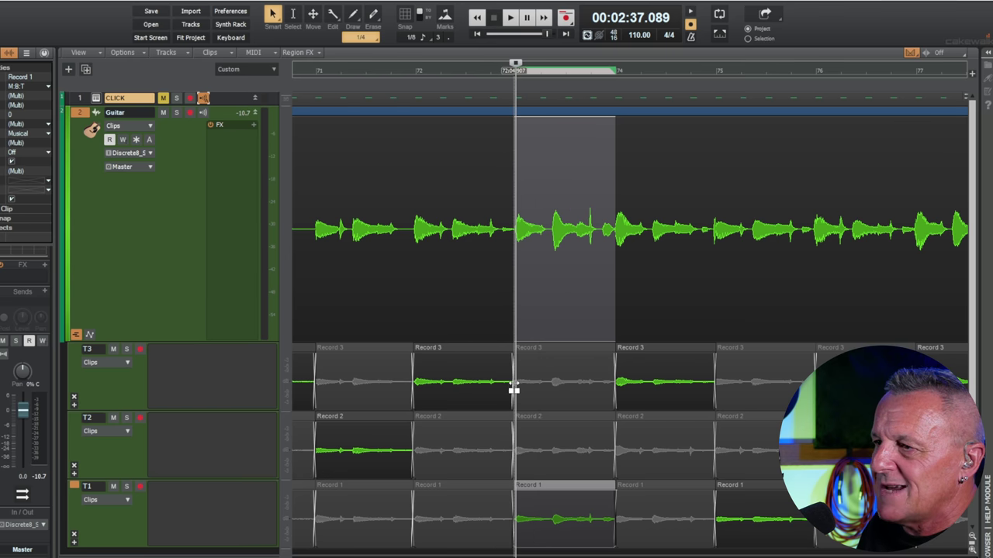
- Move the T3-to-T1 boundary near bar 73 back to about 72:02:300 and audition the comp from the middle of bar 71
drag(513, 388, 448, 388)
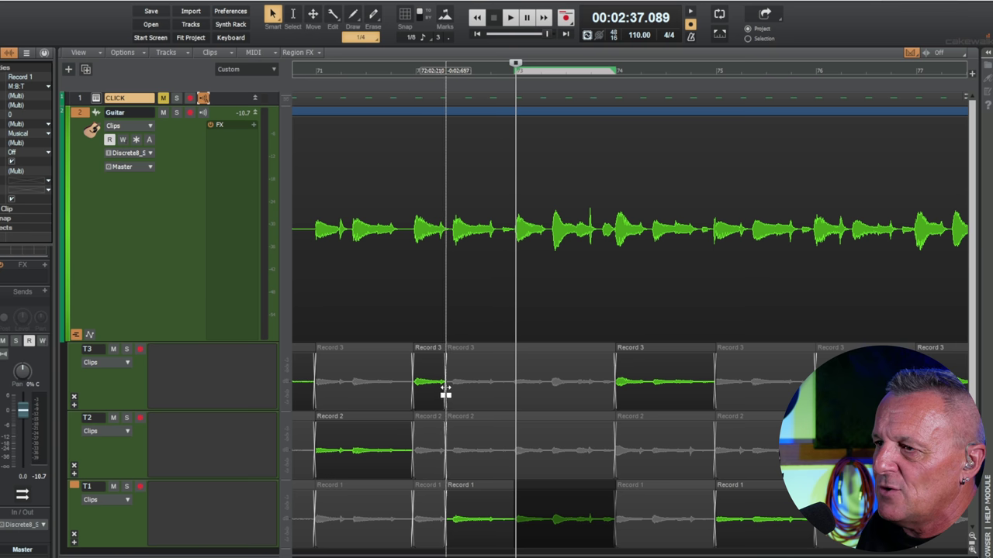
click(447, 394)
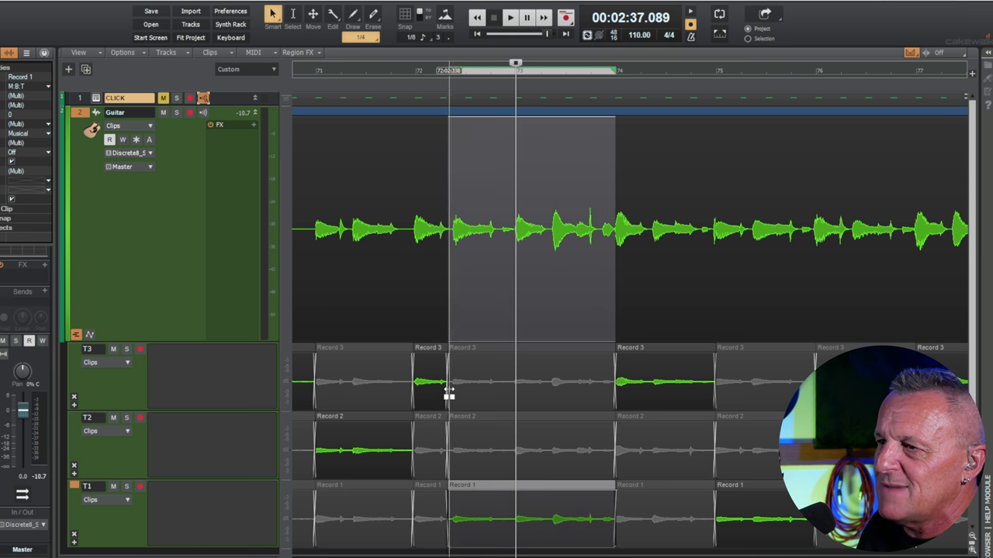
click(372, 68)
key(space)
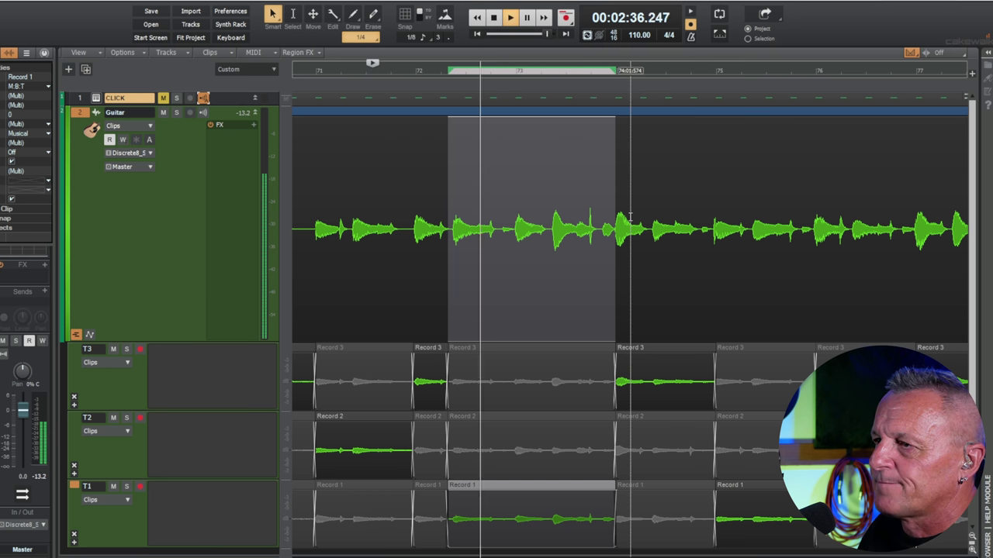
key(space)
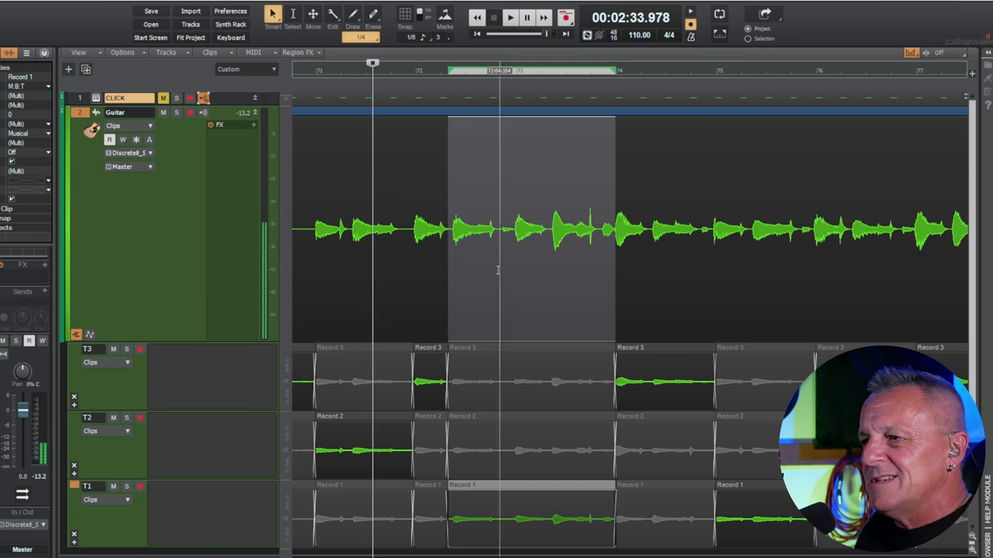